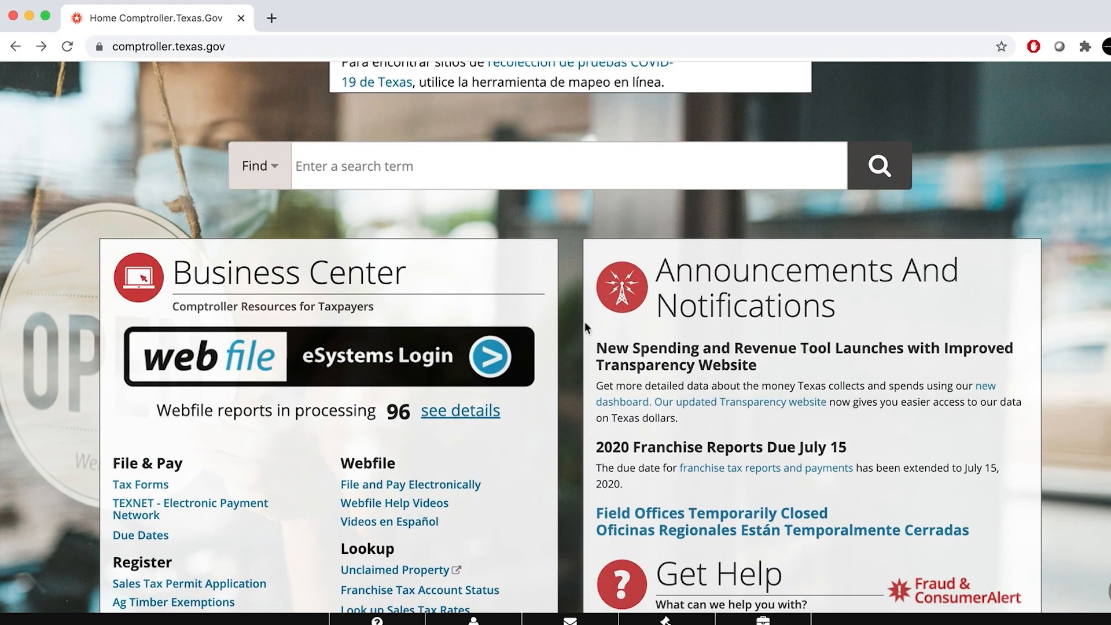
- Open the WebFile eSystems login from the Business Center banner on the Comptroller homepage
click(499, 356)
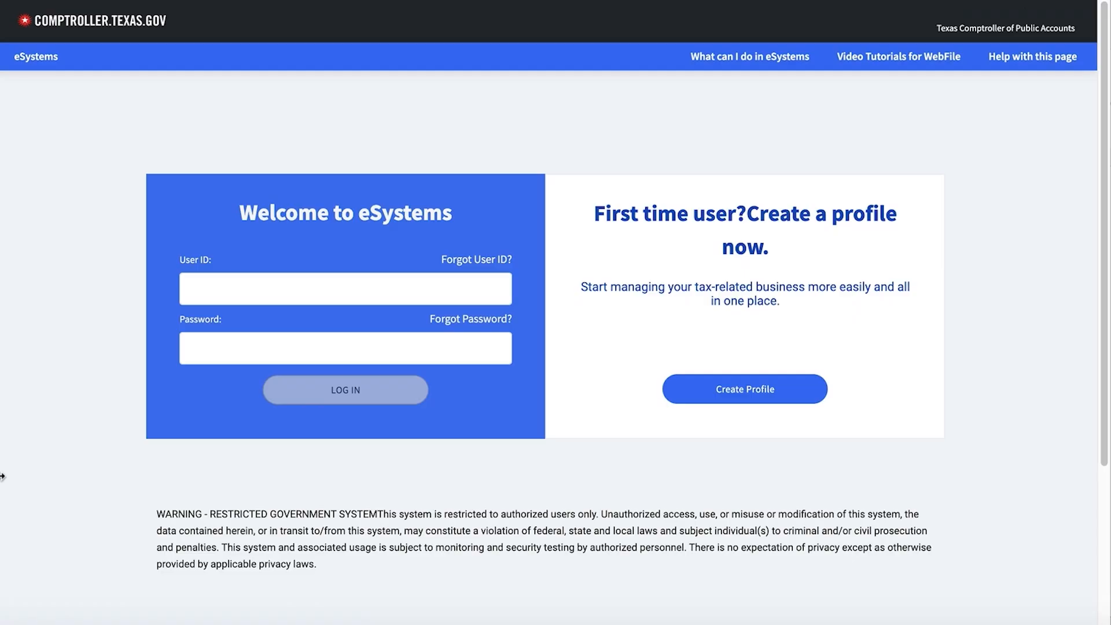
- Log in to eSystems with the account's user ID and password
click(208, 291)
text(jane)
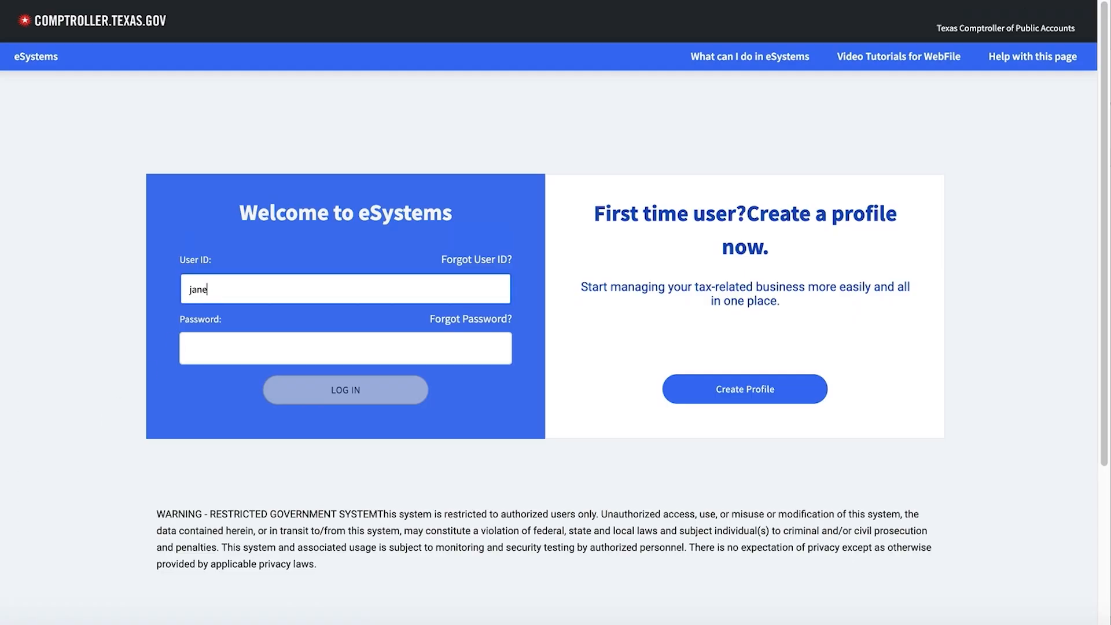
text(doe2020)
click(197, 328)
text(••••••••••)
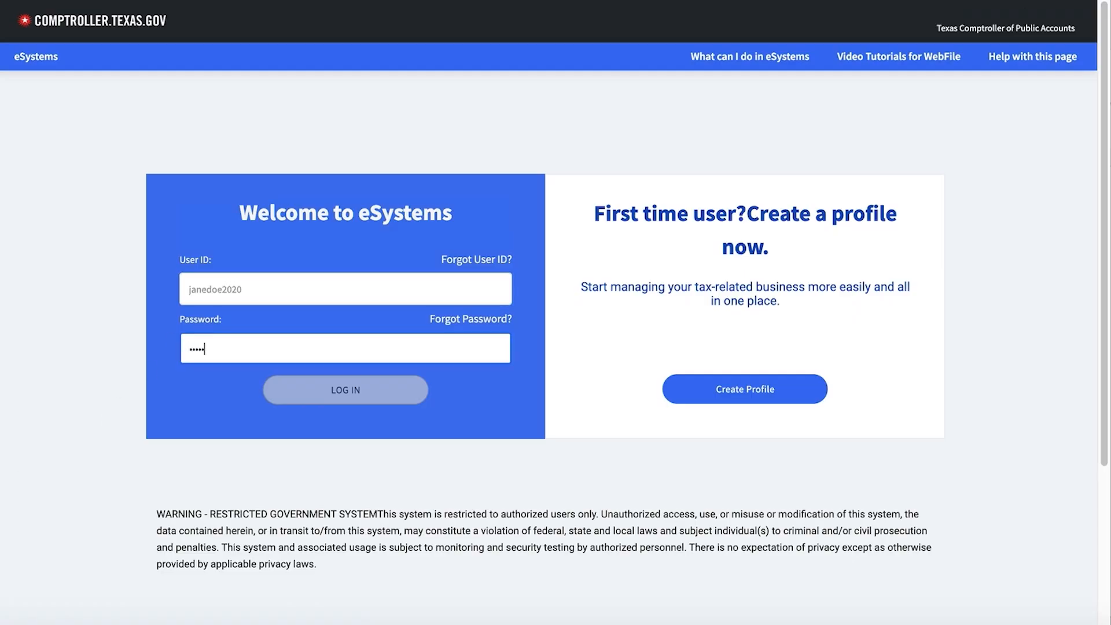
text(•••••)
click(213, 381)
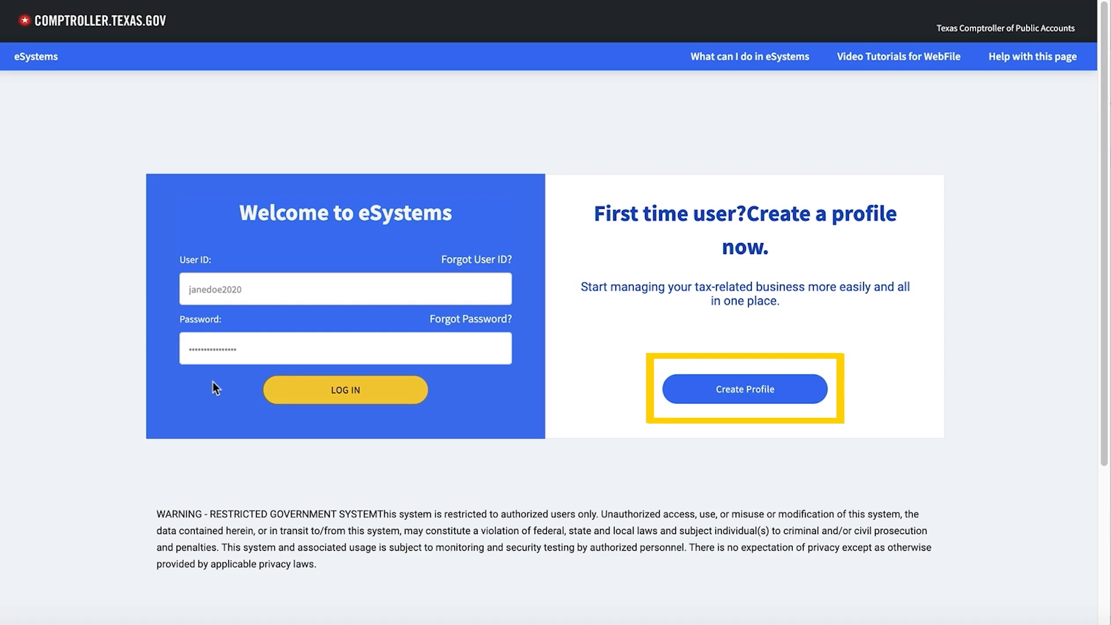
click(299, 398)
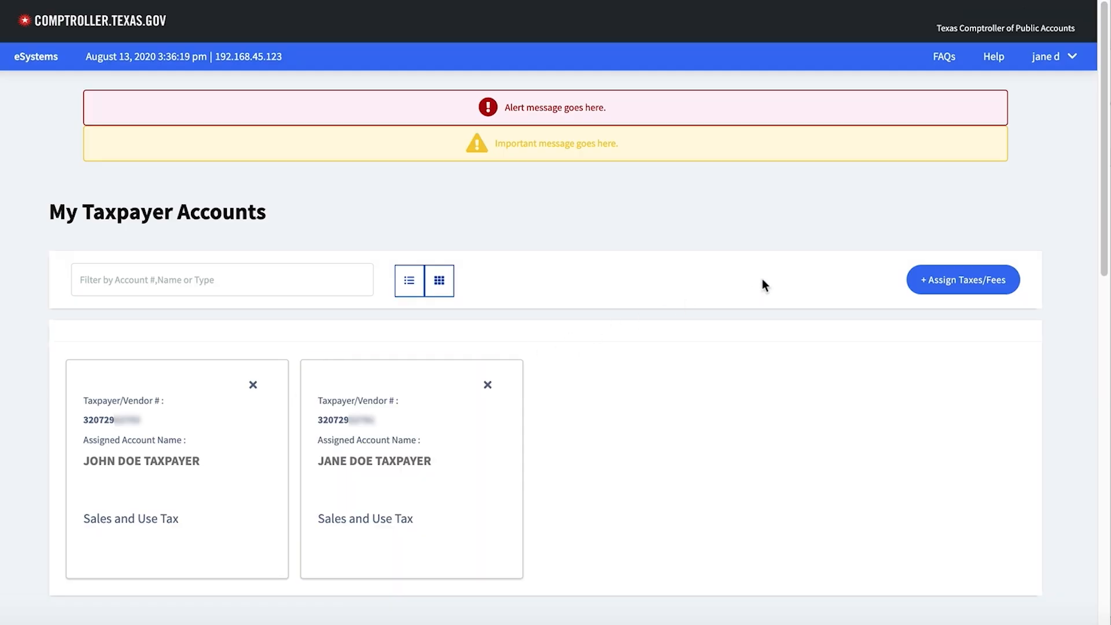
- Open the second Sales and Use Tax account card on My Taxpayer Accounts
drag(1104, 168, 1109, 243)
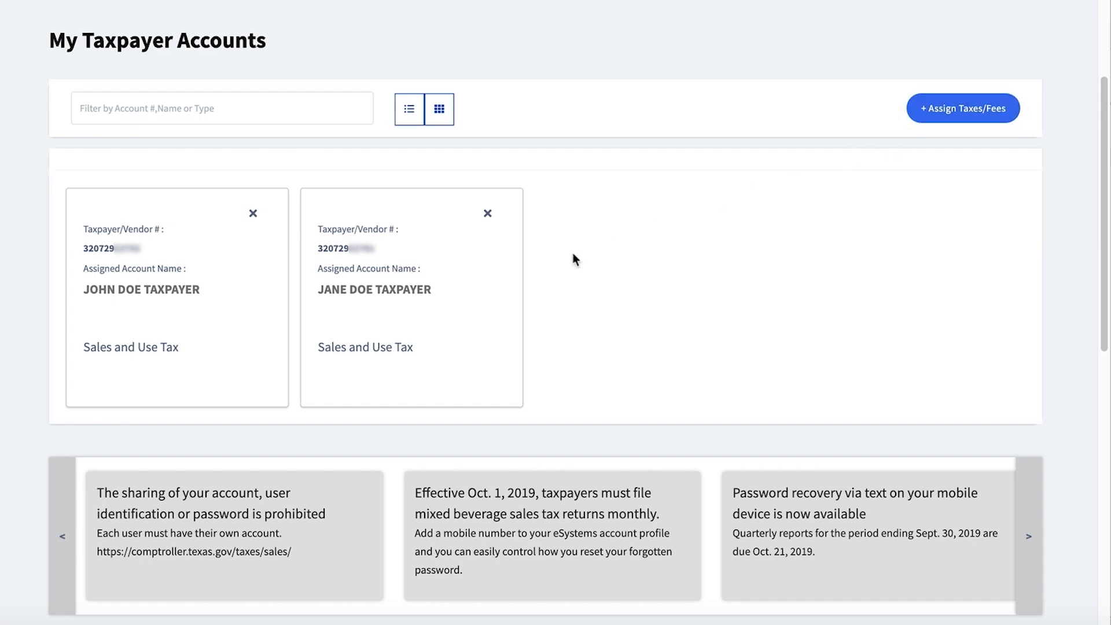
click(479, 312)
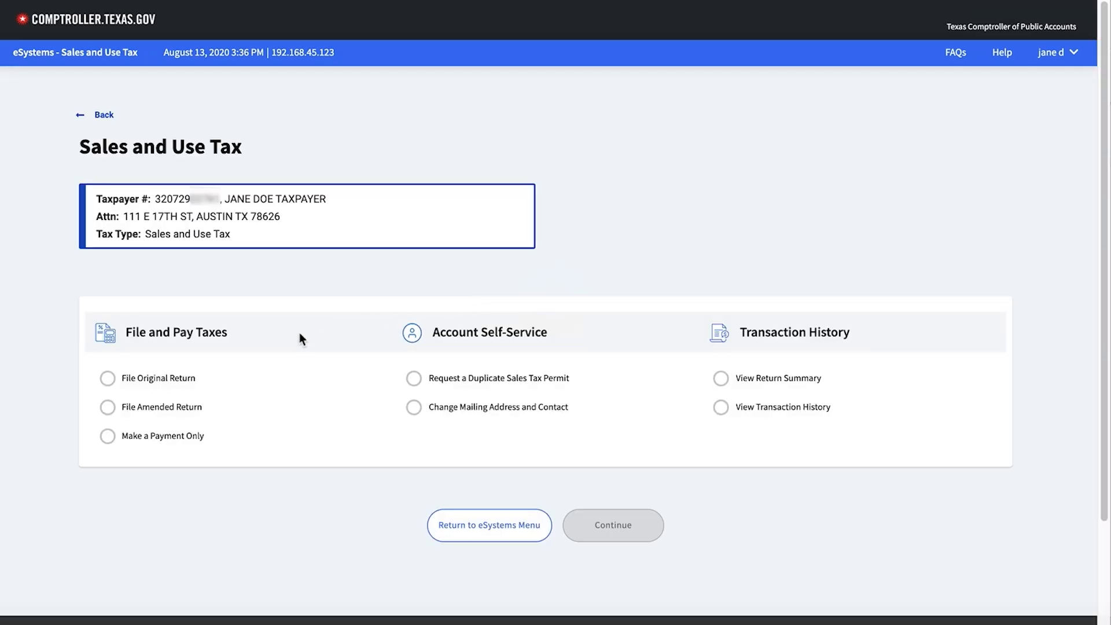
- Choose File Original Return and select a filing period in the period table
click(107, 379)
scroll(409, 536, down, 1)
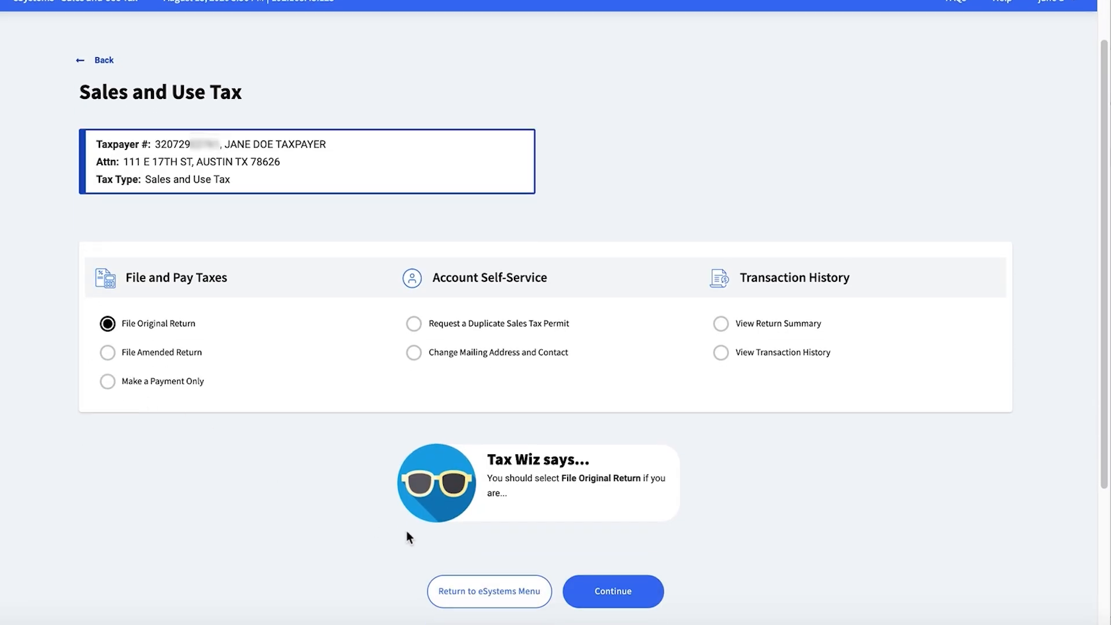
click(585, 591)
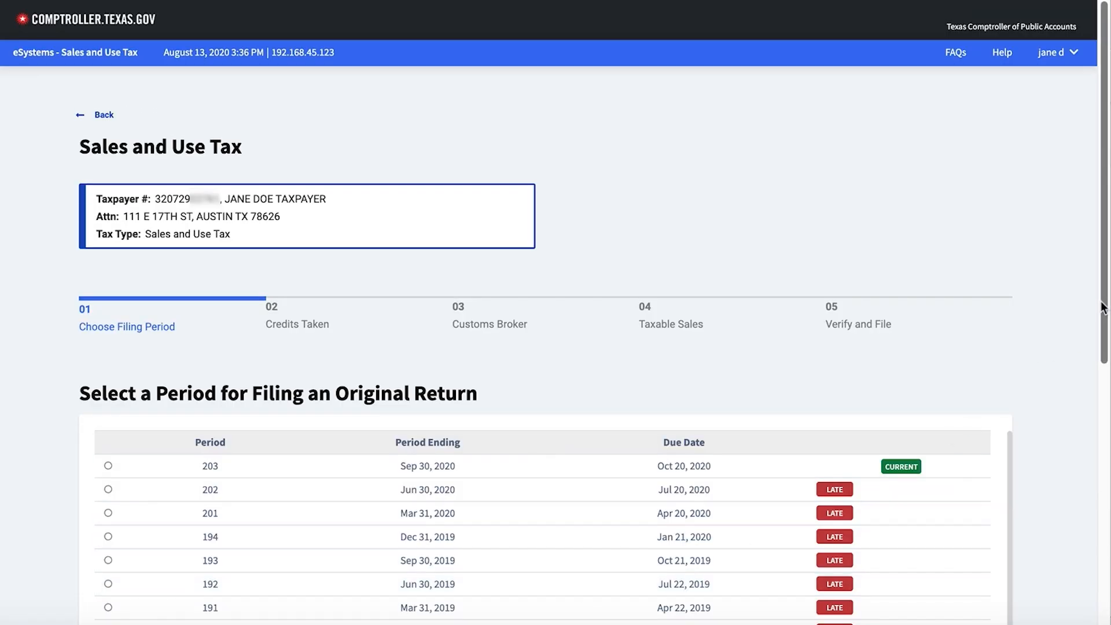
drag(1102, 303, 1102, 360)
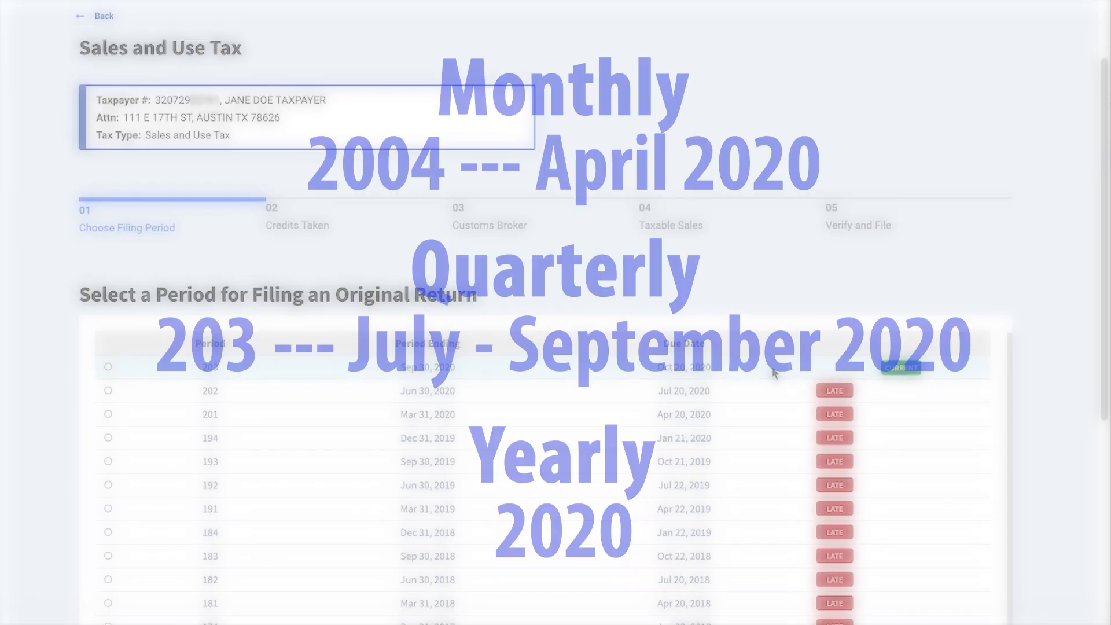
click(108, 367)
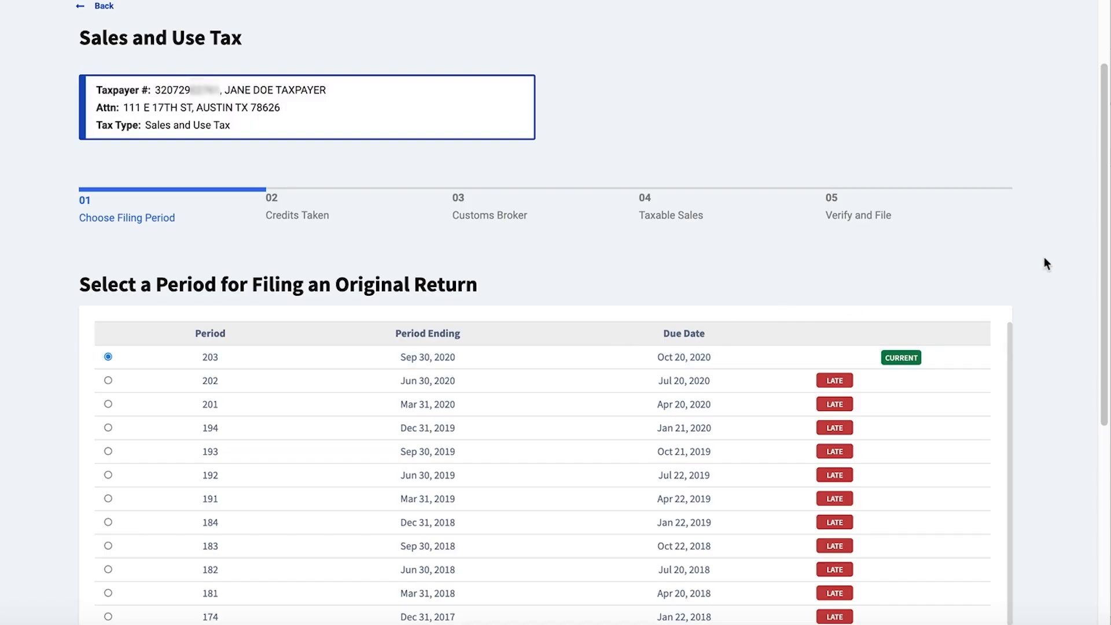
- Open the period 202 return (ending 06/30/2020) and accept the save-information notice
scroll(1083, 318, down, 5)
click(587, 492)
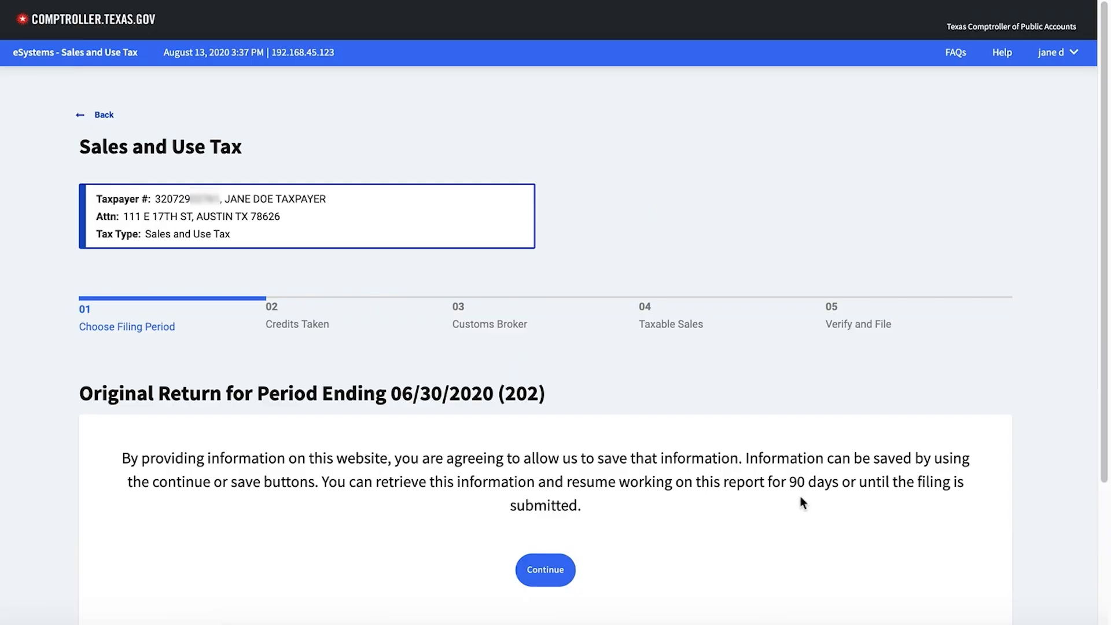
scroll(1077, 448, down, 1)
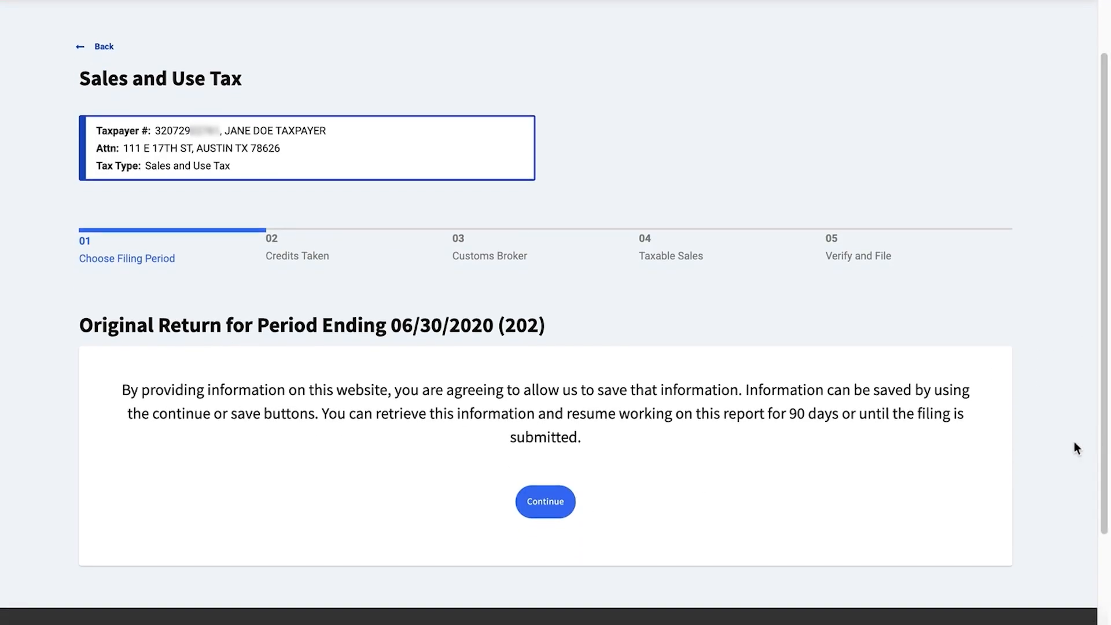
click(557, 513)
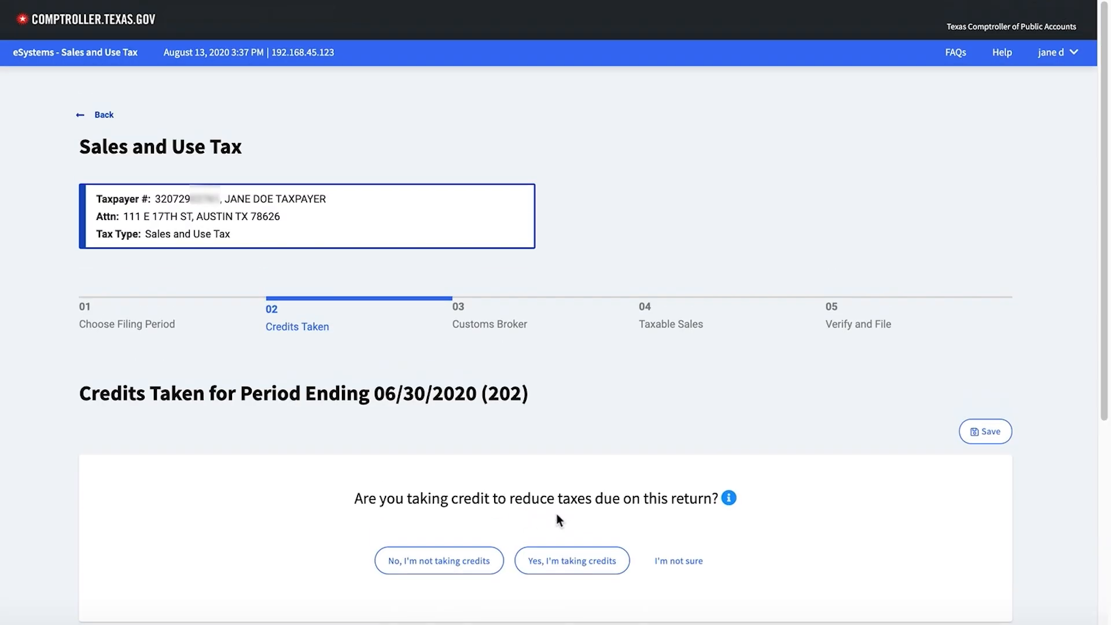
scroll(1105, 352, down, 1)
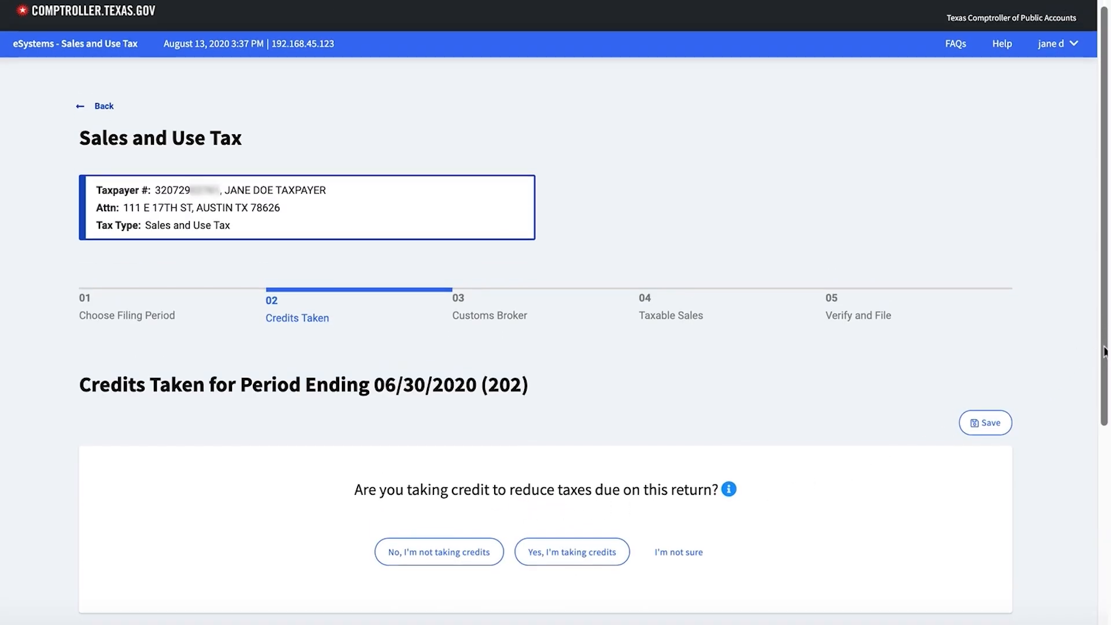
drag(1104, 347, 1105, 395)
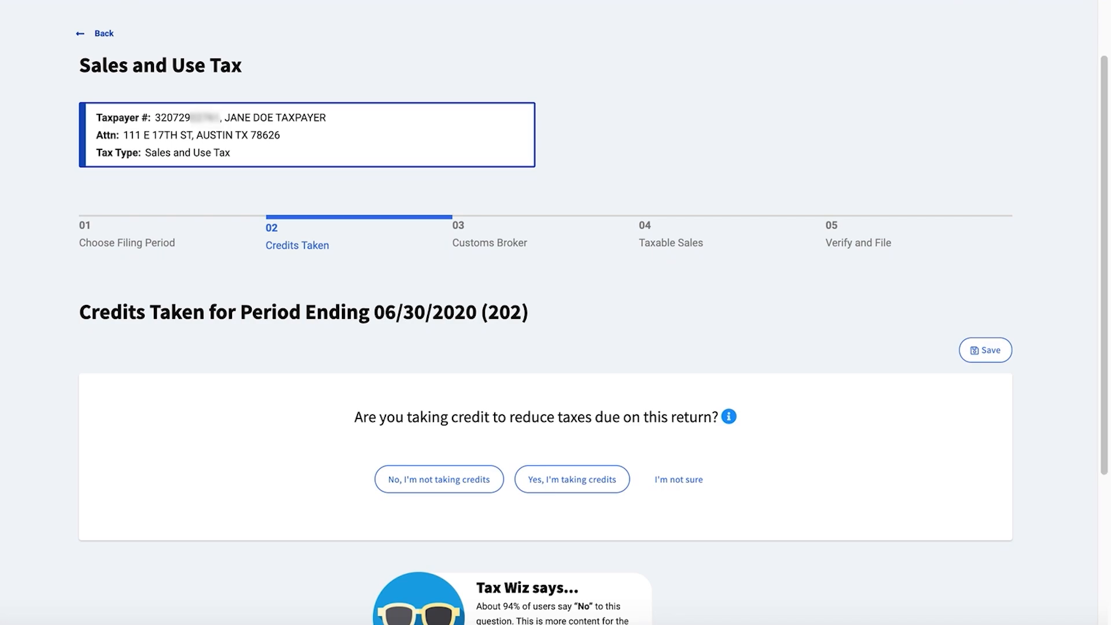
drag(1105, 351, 1104, 363)
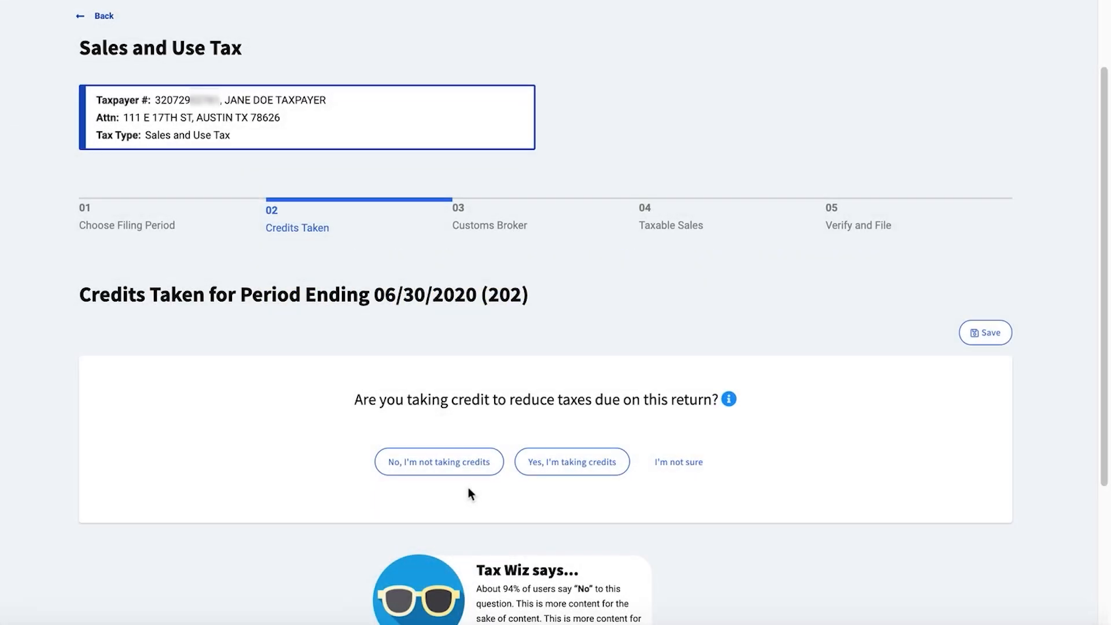
- Answer No to taking credits and No to Licensed Customs Broker export refunds
click(459, 476)
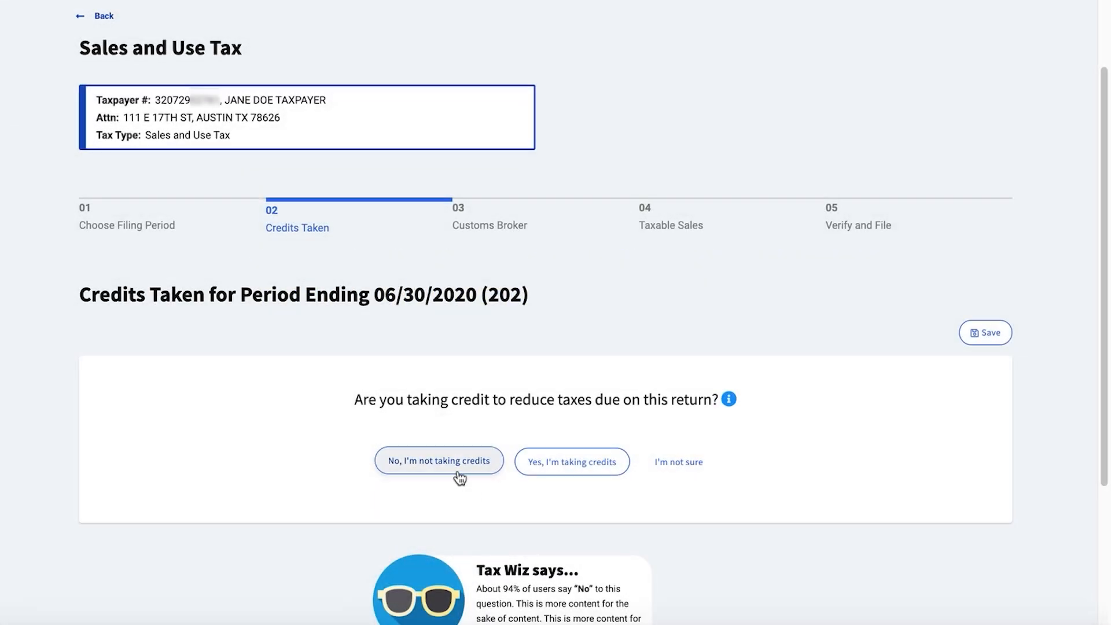
scroll(458, 472, down, 1)
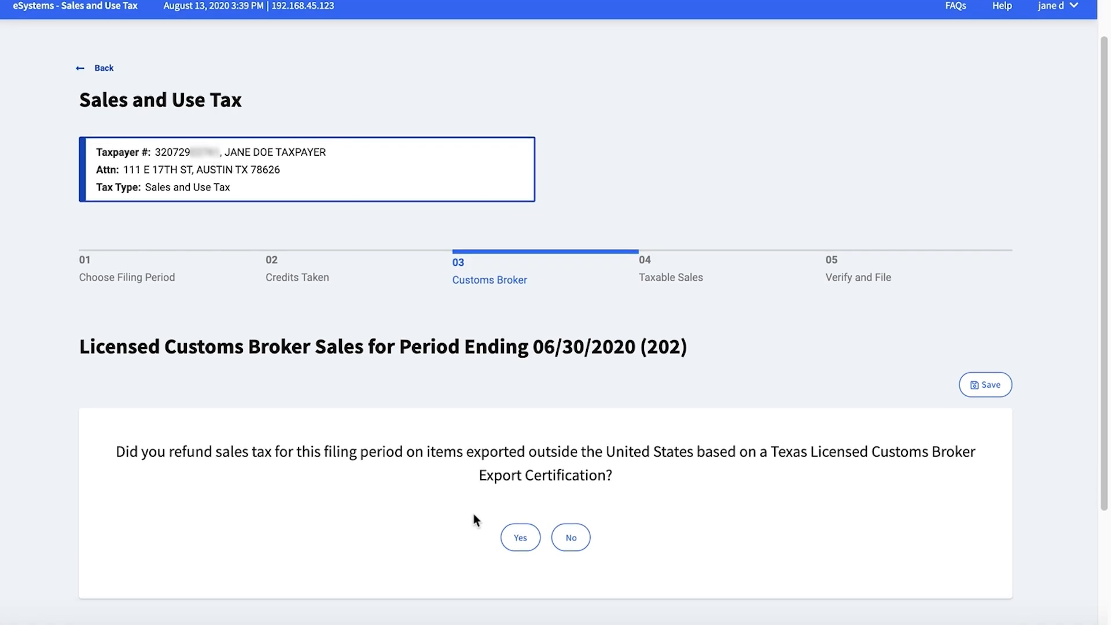
click(570, 537)
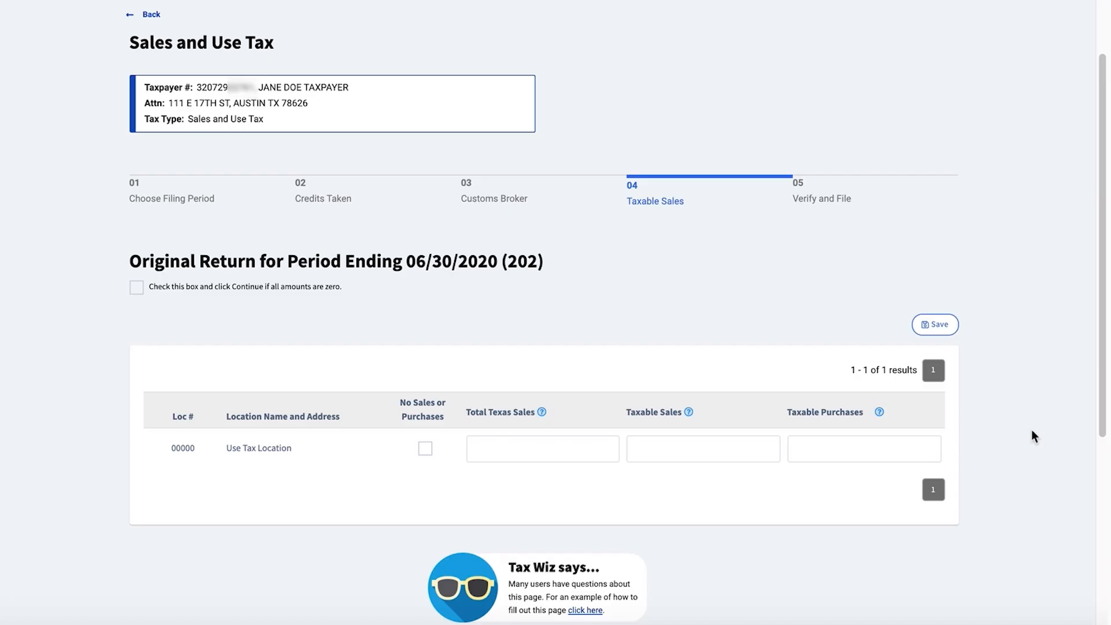
- Leave No Sales or Purchases unchecked, enter 101 total and taxable sales and 0 purchases, then continue
click(425, 450)
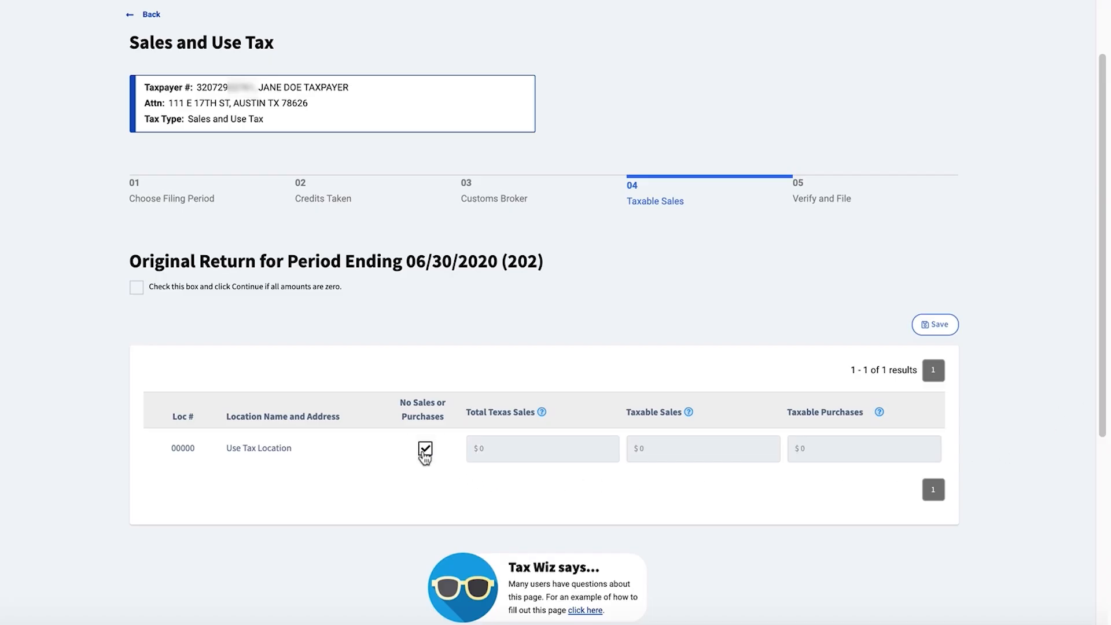
click(425, 451)
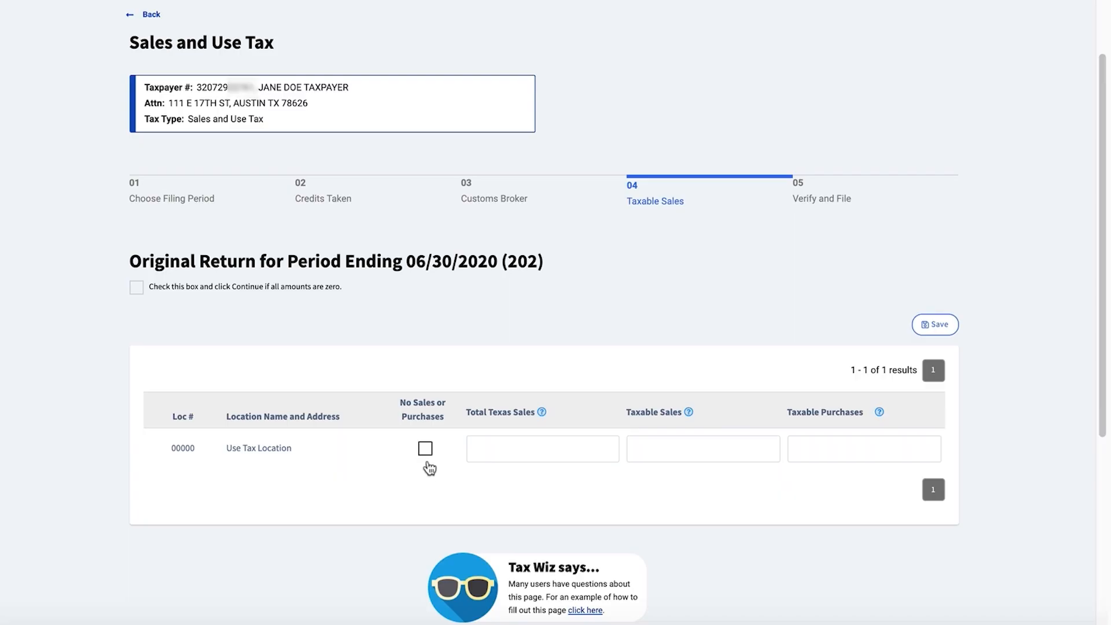
click(477, 450)
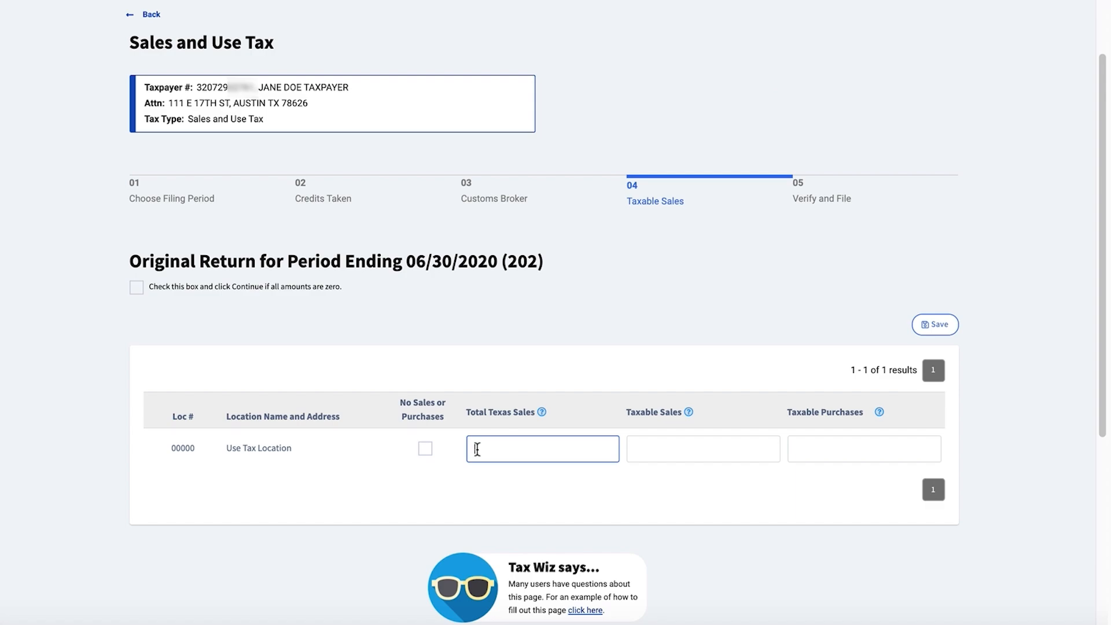
text(101)
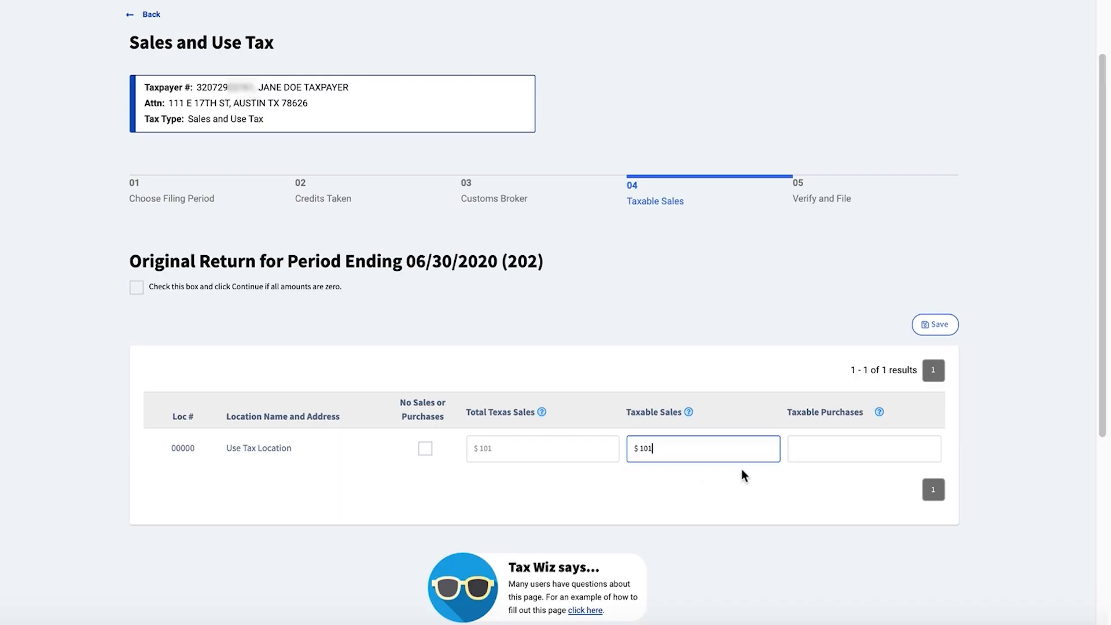
click(796, 451)
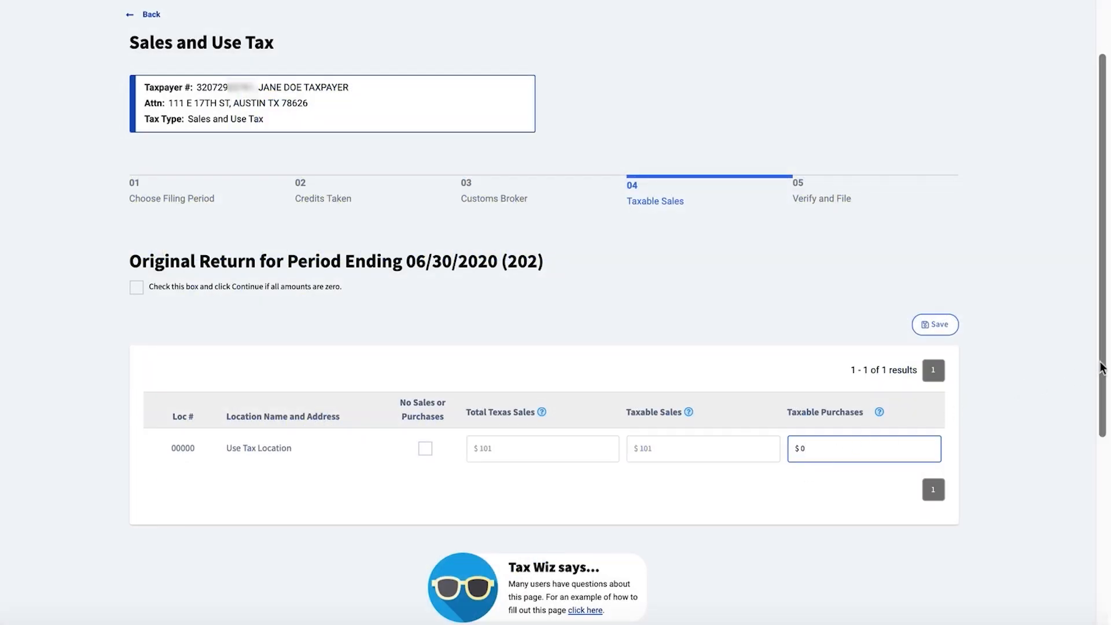
drag(1102, 371, 1104, 413)
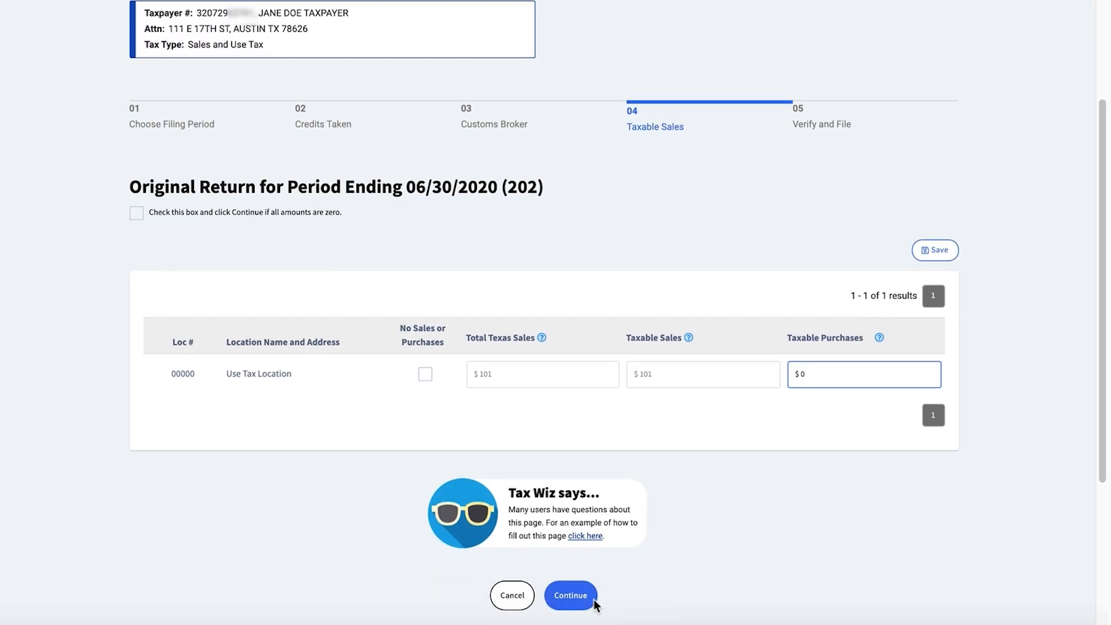
click(579, 608)
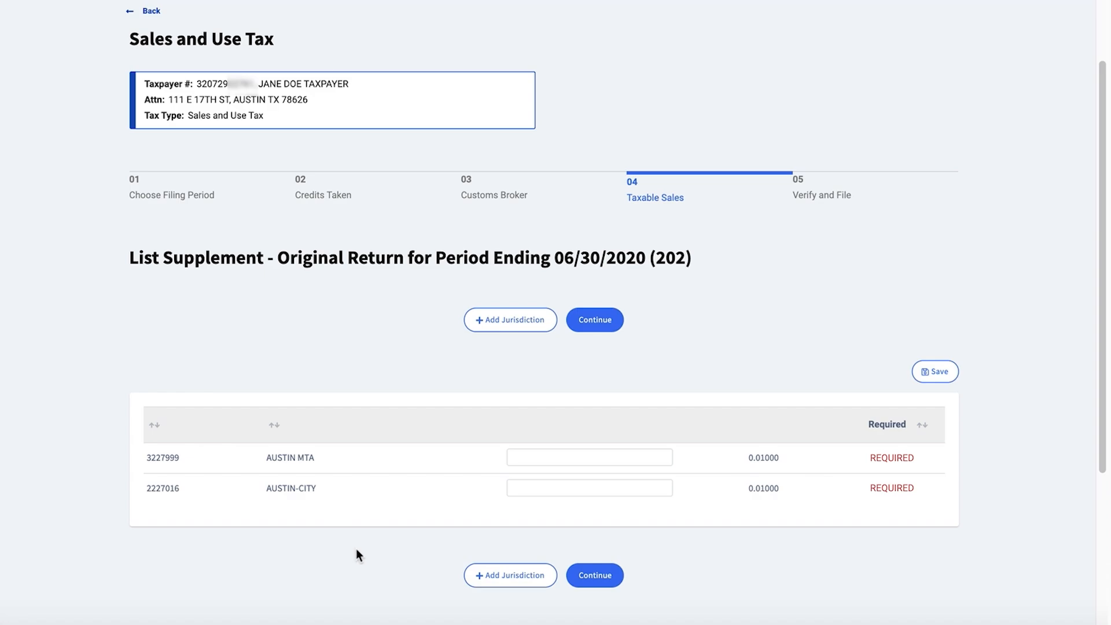
- Use the lower Add Jurisdiction button on the List Supplement page
click(500, 588)
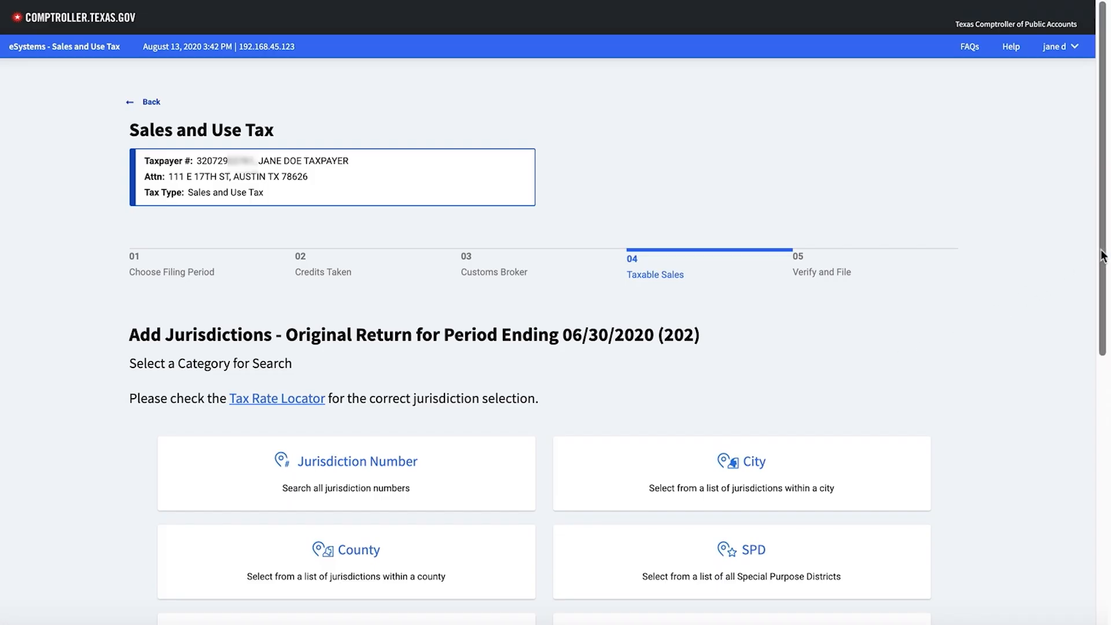
- Search jurisdictions by city for 'Round rock'
scroll(1076, 278, down, 3)
scroll(1076, 323, up, 1)
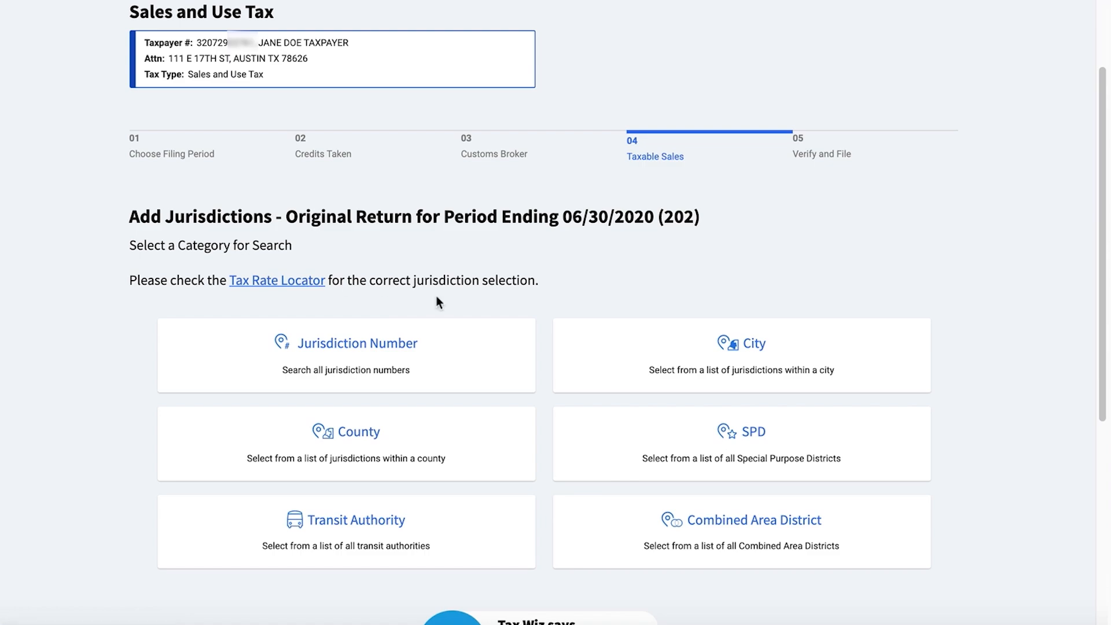
click(620, 350)
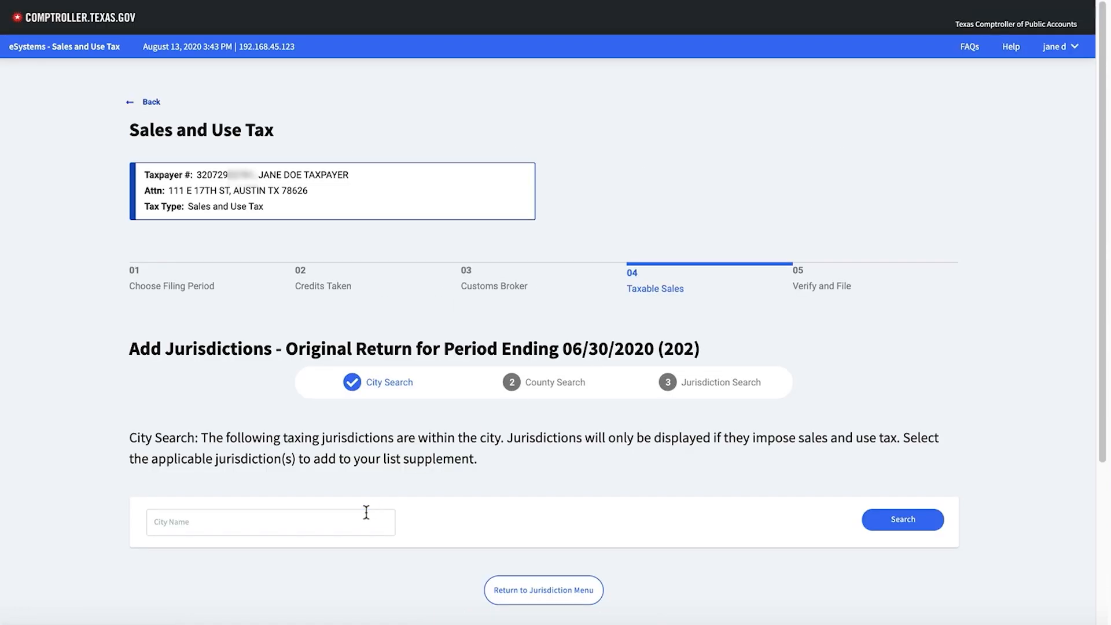
click(367, 515)
text(Round rock)
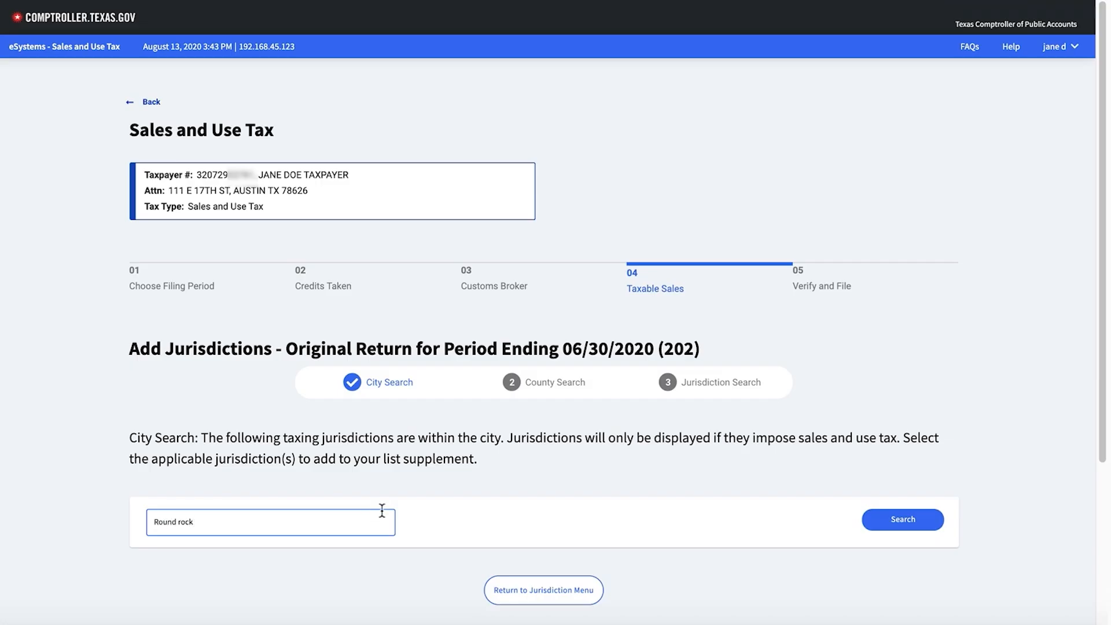
click(875, 515)
- Narrow the Round rock results to the ROUND ROCK city in TRAVIS county
scroll(664, 535, down, 2)
click(249, 530)
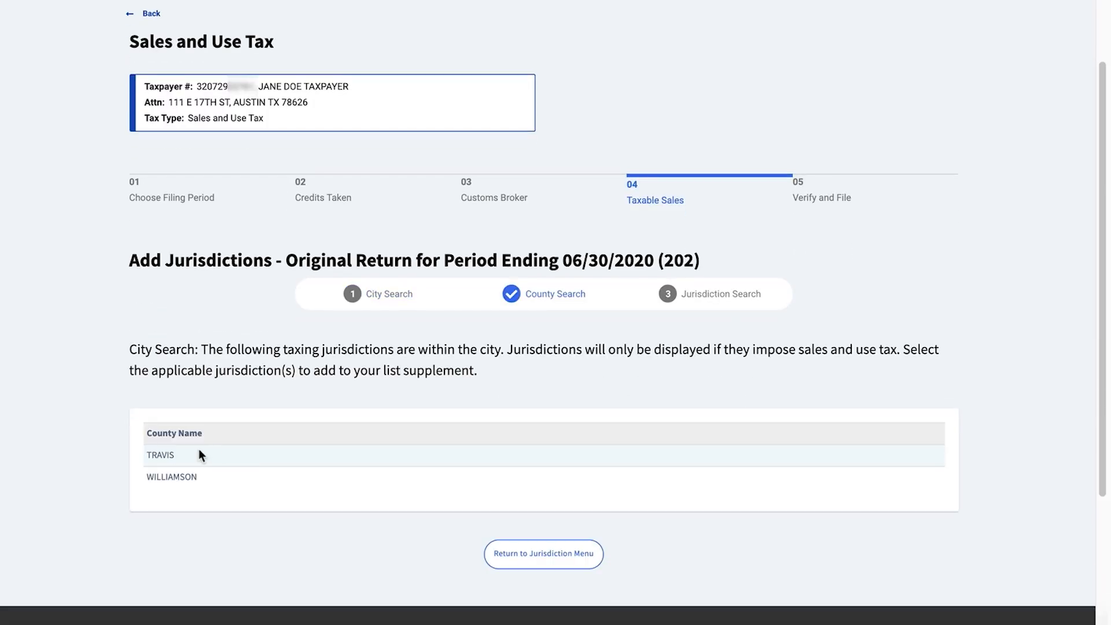
click(199, 450)
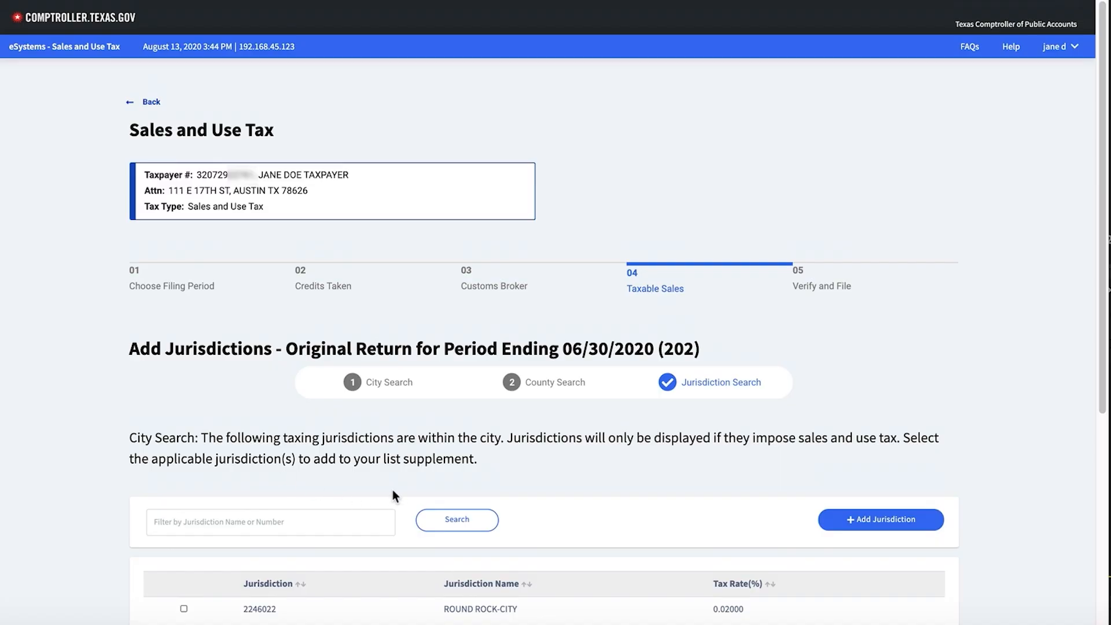
scroll(392, 490, down, 4)
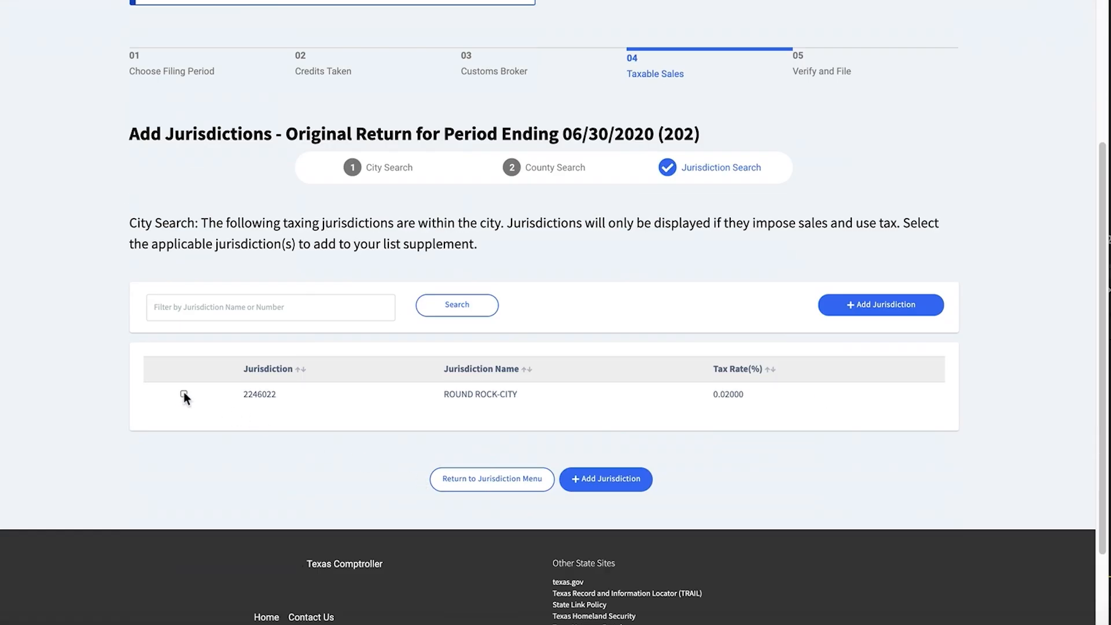
- Add ROUND ROCK-CITY, enter 0 for ROUND ROCK-CITY, AUSTIN MTA and AUSTIN-CITY, then continue
click(600, 485)
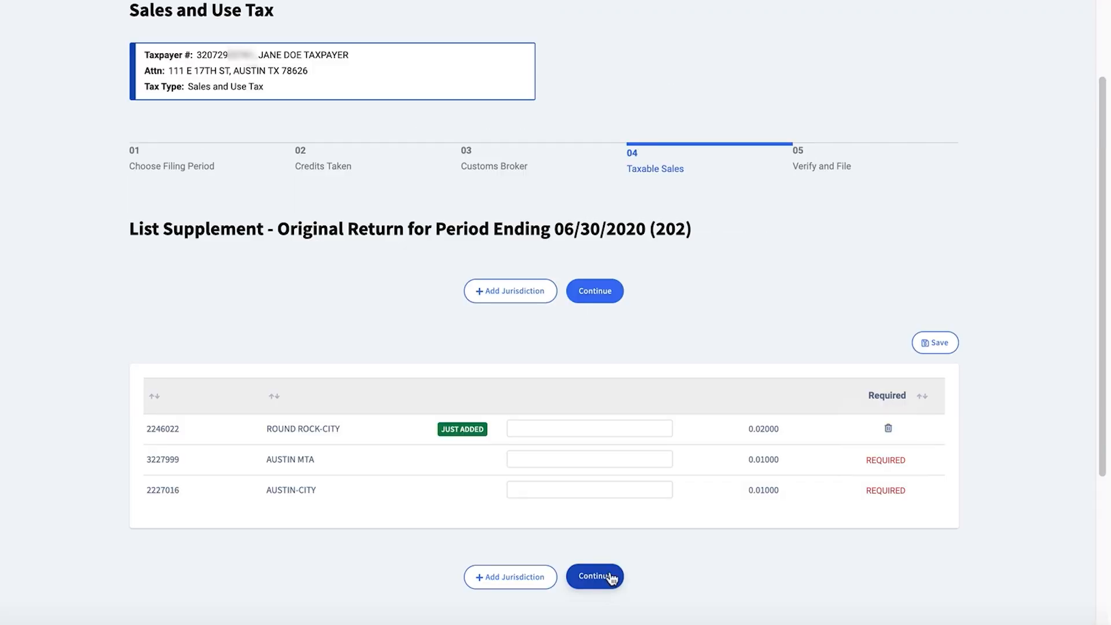
click(594, 429)
text(0)
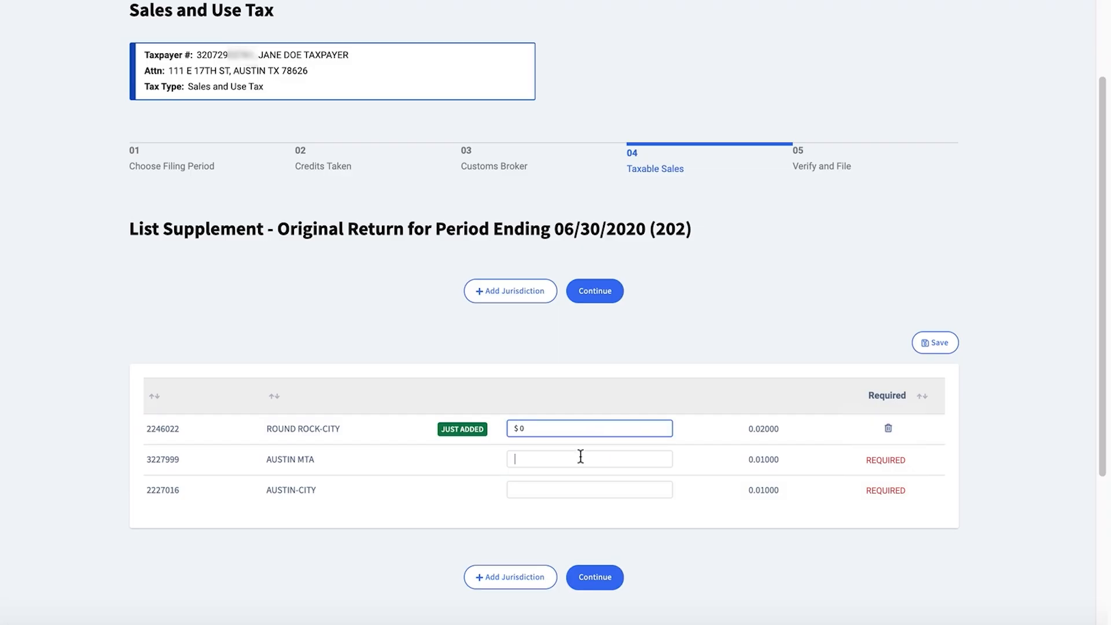
click(581, 459)
text(0)
click(570, 490)
text(0)
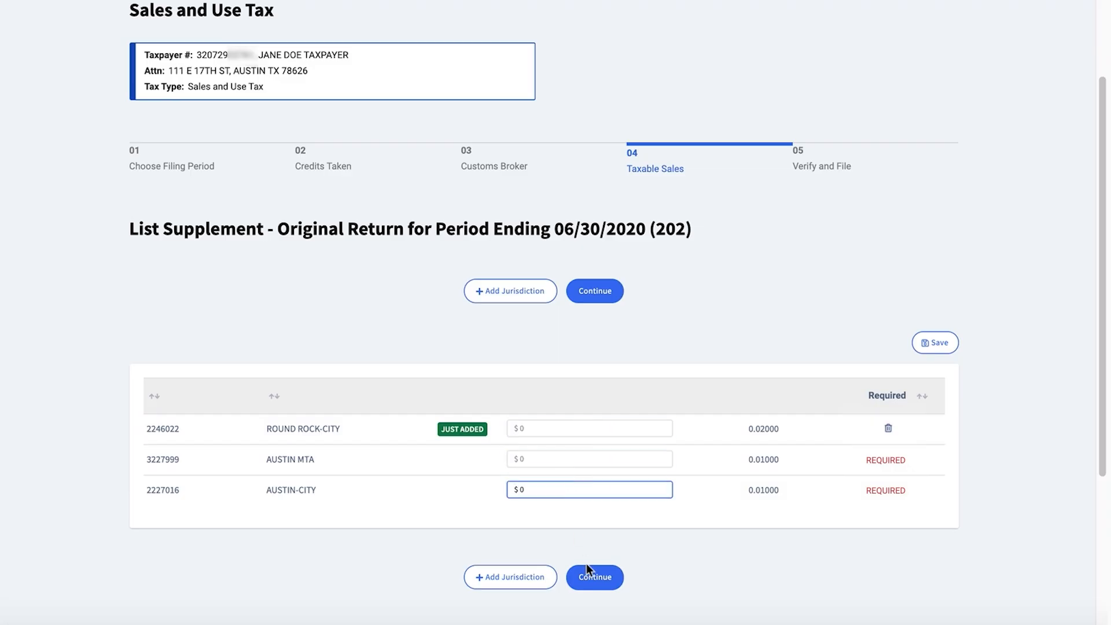
click(600, 587)
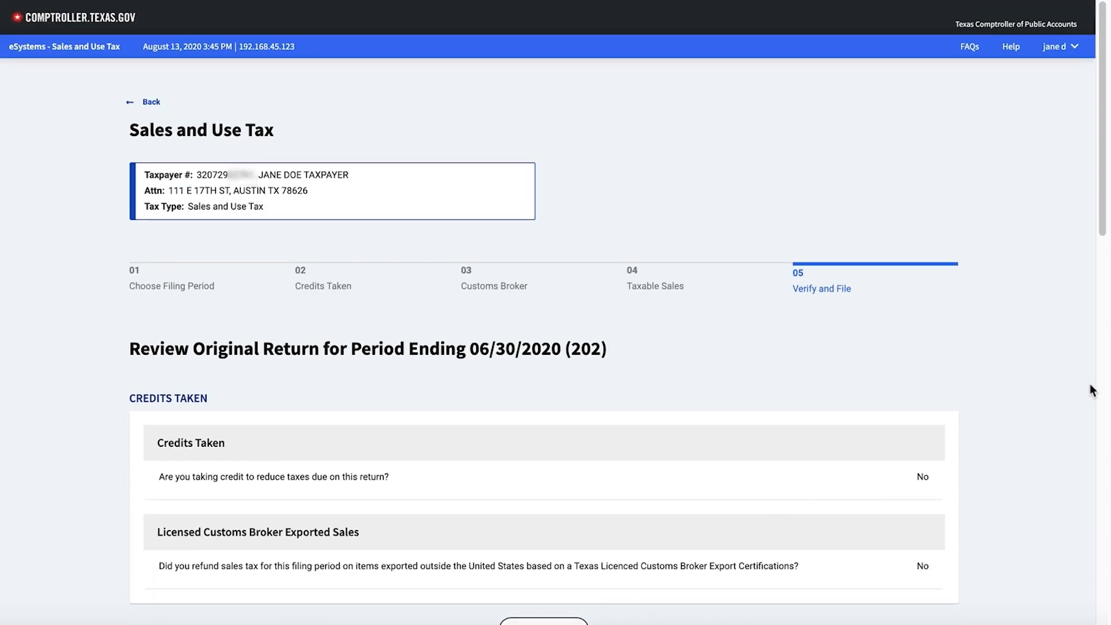
- Review the location and list summaries for the 06/30/2020 return, then submit it for filing
drag(1106, 230, 1106, 354)
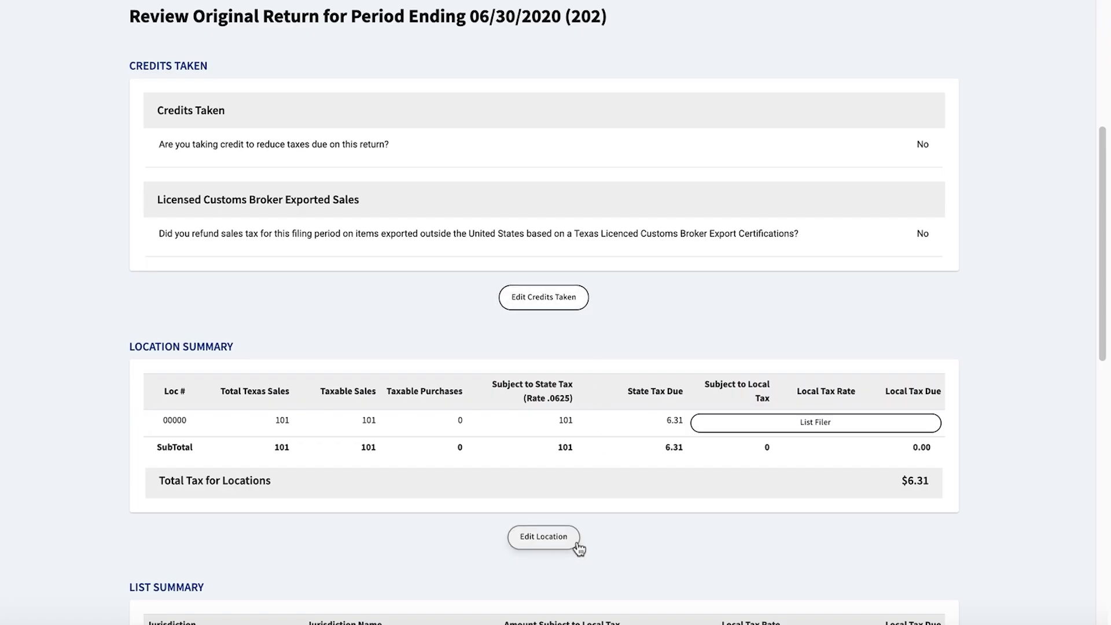
scroll(578, 535, down, 6)
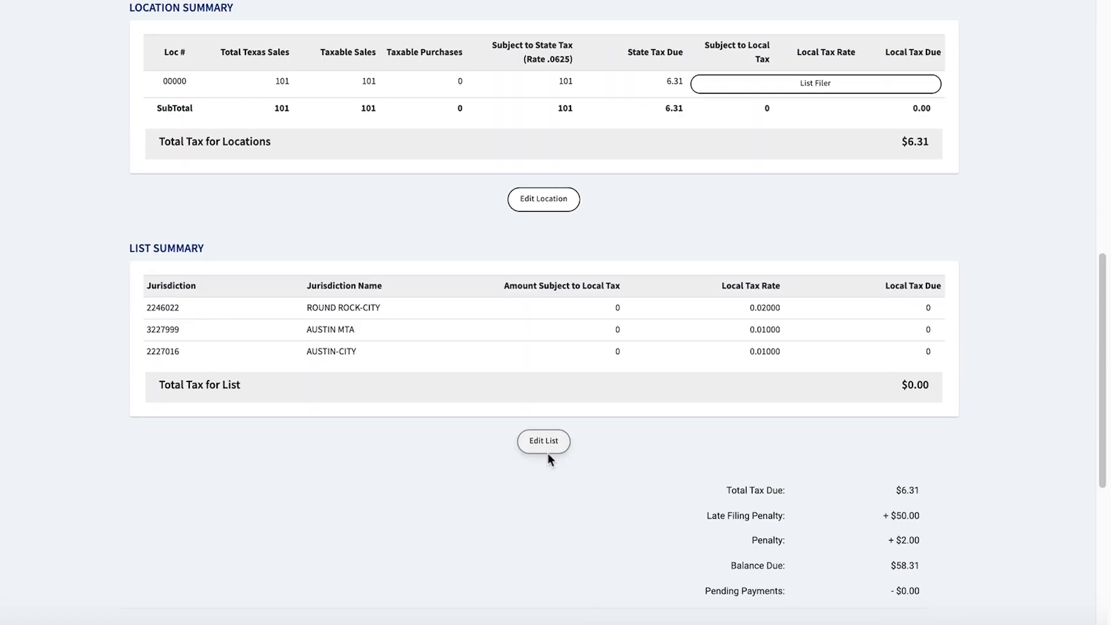
scroll(548, 461, down, 4)
click(545, 525)
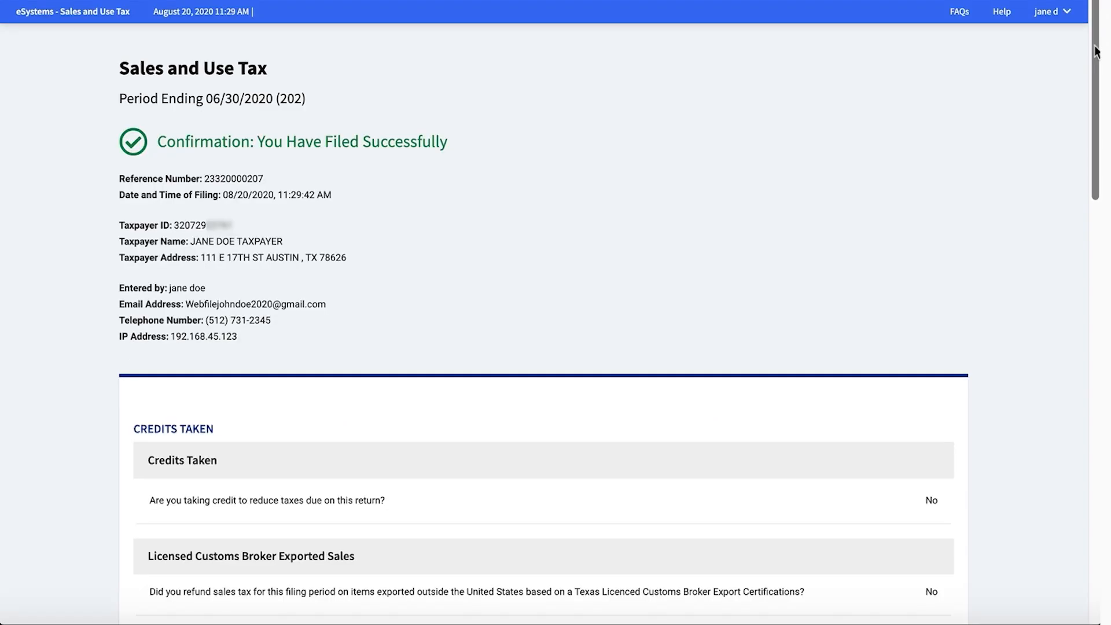
drag(1096, 51, 1095, 401)
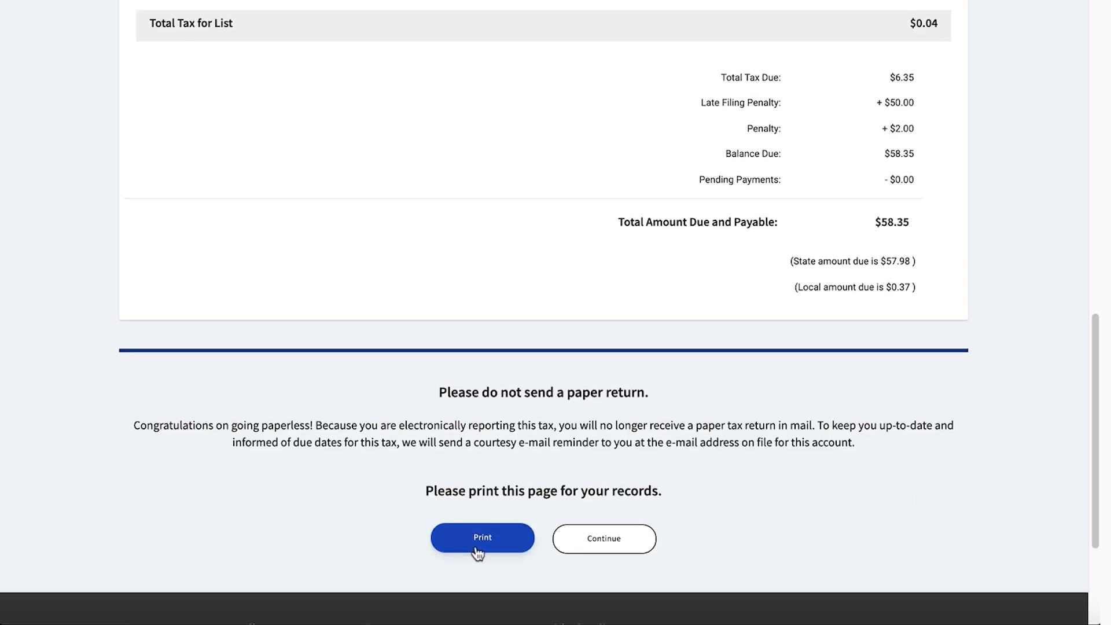